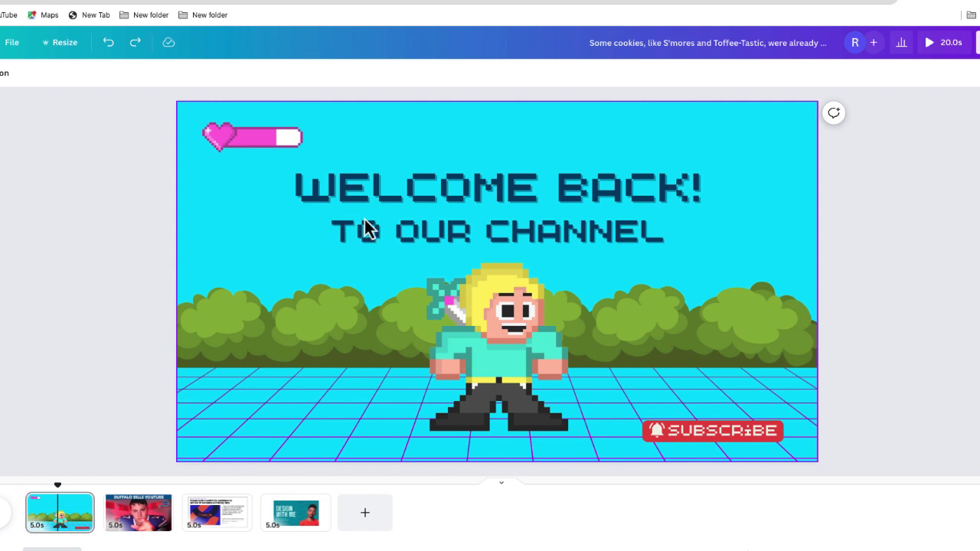
Step: Select the pixel-art welcome thumbnail's background image on page 1
{"action": "left_click", "coordinate": [365, 195]}
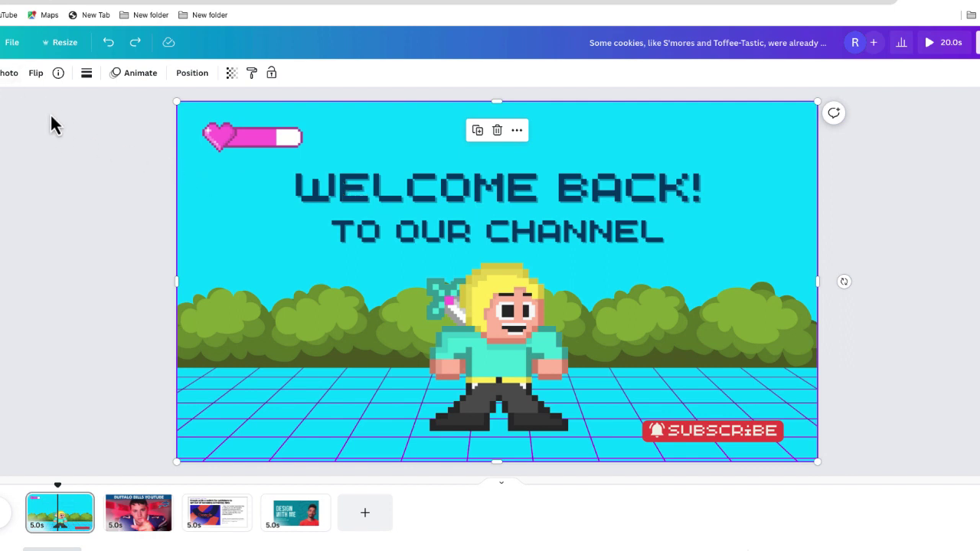
Step: Extract the image's 'Welcome Back! To Our Channel' heading as editable text with Grab Text
{"action": "left_click", "coordinate": [8, 75]}
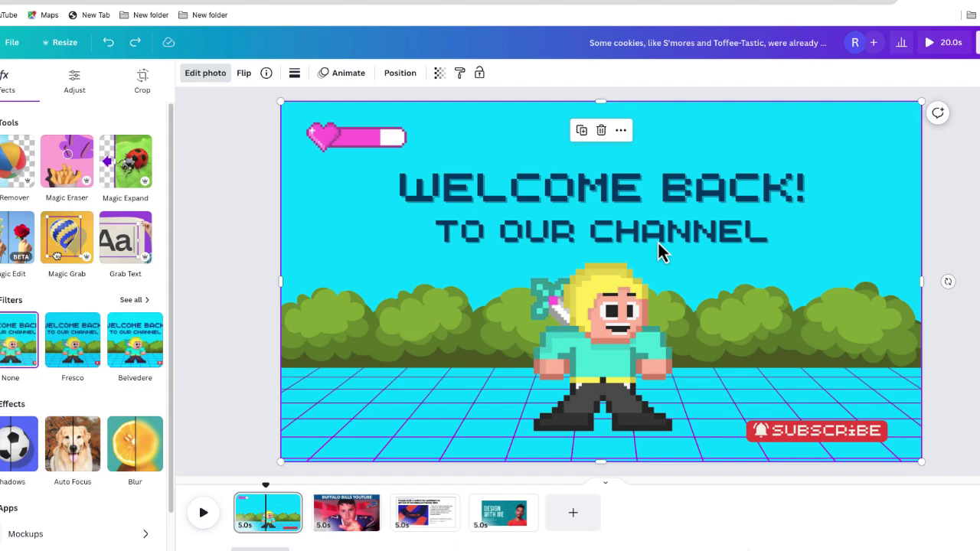
{"action": "left_click", "coordinate": [125, 241]}
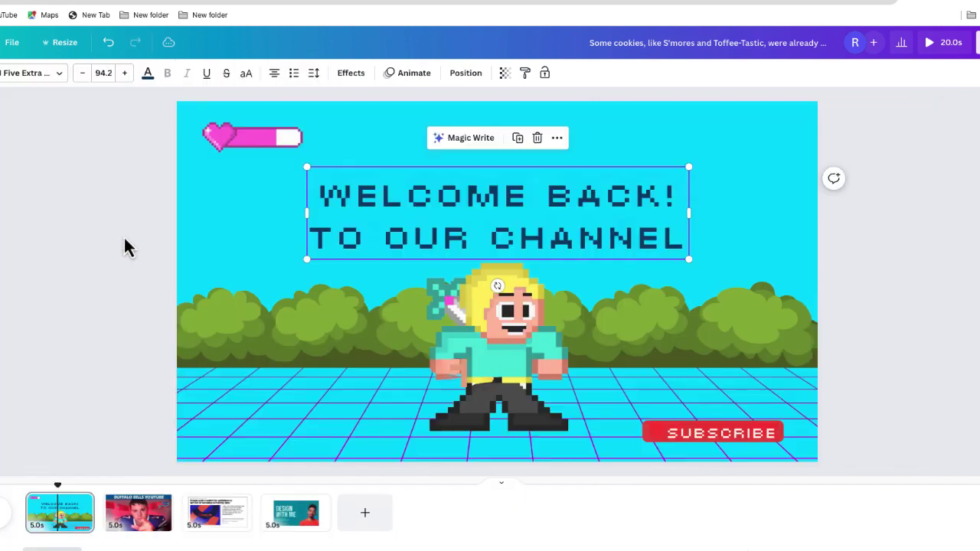
Step: Nudge the extracted welcome title into place, set it in Bebas Neue Cyrillic, and enlarge it toward 103
{"action": "mouse_move", "coordinate": [376, 203]}
{"action": "left_mouse_down"}
{"action": "mouse_move", "coordinate": [536, 186]}
{"action": "mouse_move", "coordinate": [387, 167]}
{"action": "mouse_move", "coordinate": [337, 319]}
{"action": "mouse_move", "coordinate": [352, 294]}
{"action": "mouse_move", "coordinate": [350, 192]}
{"action": "mouse_move", "coordinate": [365, 193]}
{"action": "left_mouse_up"}
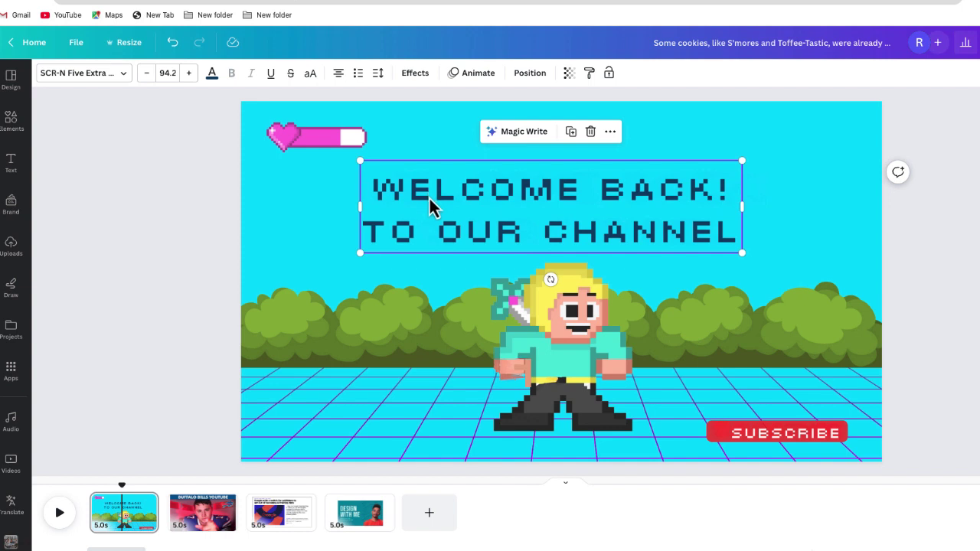
{"action": "double_click", "coordinate": [416, 192]}
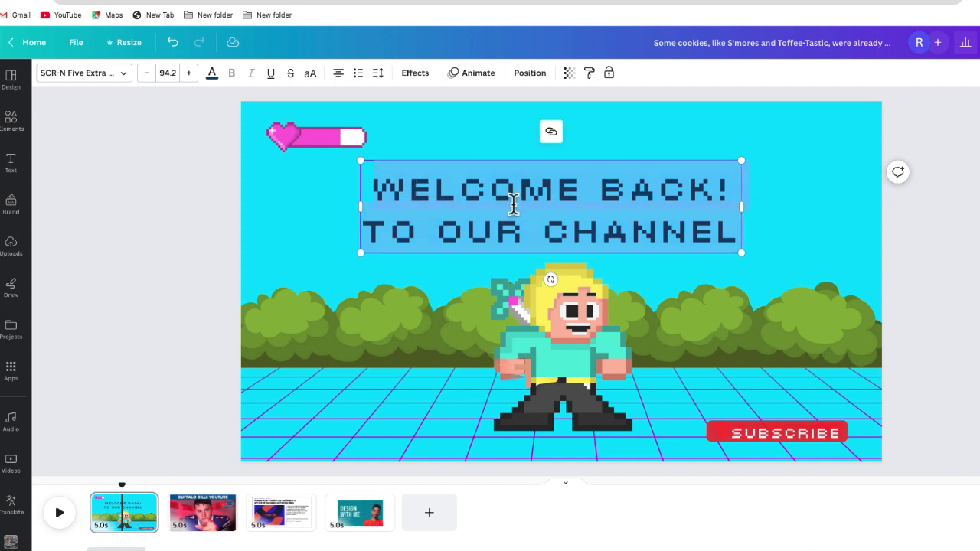
{"action": "left_click", "coordinate": [124, 77]}
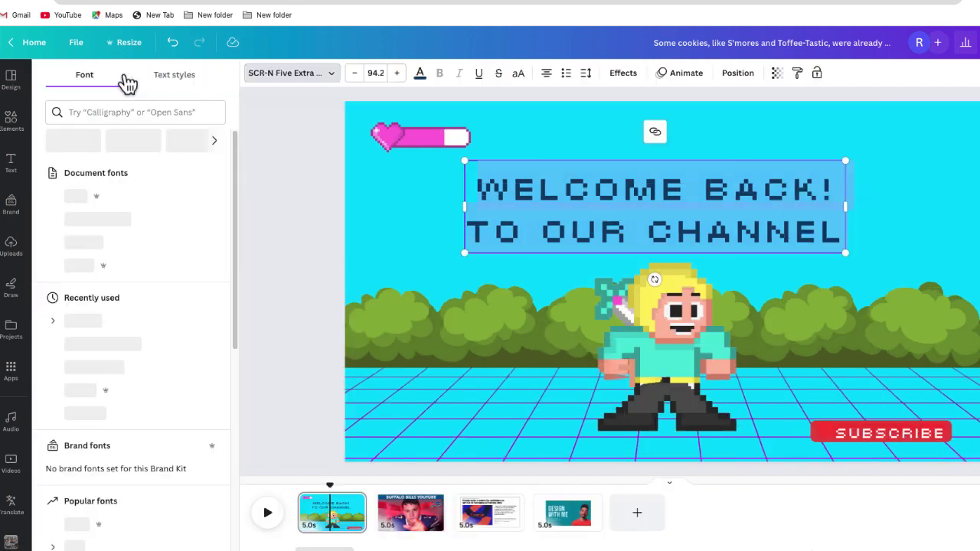
{"action": "left_click", "coordinate": [117, 299]}
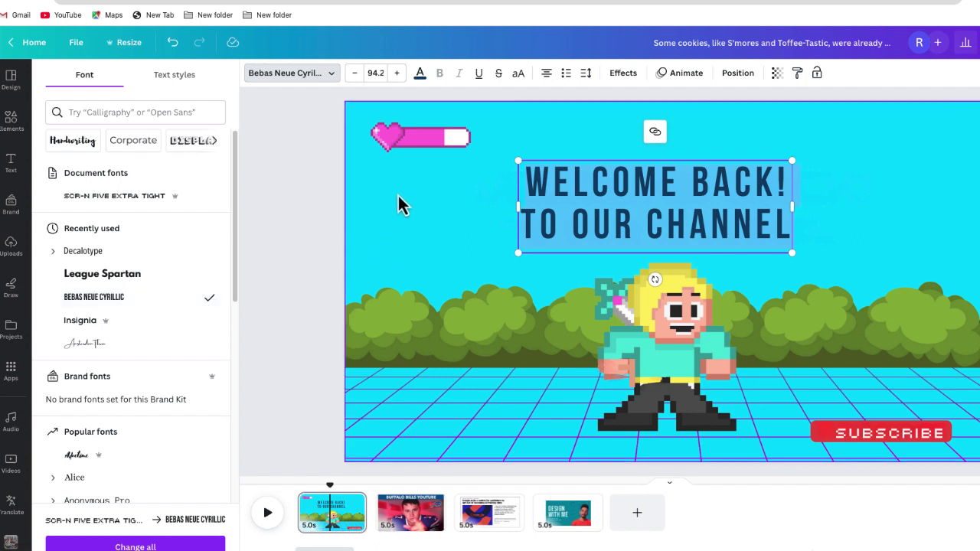
{"action": "left_click", "coordinate": [397, 73]}
{"action": "left_click", "coordinate": [397, 72]}
{"action": "left_click", "coordinate": [396, 73]}
{"action": "left_click", "coordinate": [397, 73]}
{"action": "left_click", "coordinate": [397, 72]}
{"action": "left_click", "coordinate": [396, 73]}
{"action": "left_click", "coordinate": [397, 73]}
{"action": "left_click", "coordinate": [396, 72]}
{"action": "left_click", "coordinate": [397, 73]}
{"action": "left_click_drag", "start_coordinate": [568, 230], "coordinate": [584, 230]}
Step: Set the SUBSCRIBE label in Bebas Neue Cyrillic, then highlight OUR CHANNEL in the title
{"action": "left_click", "coordinate": [574, 248]}
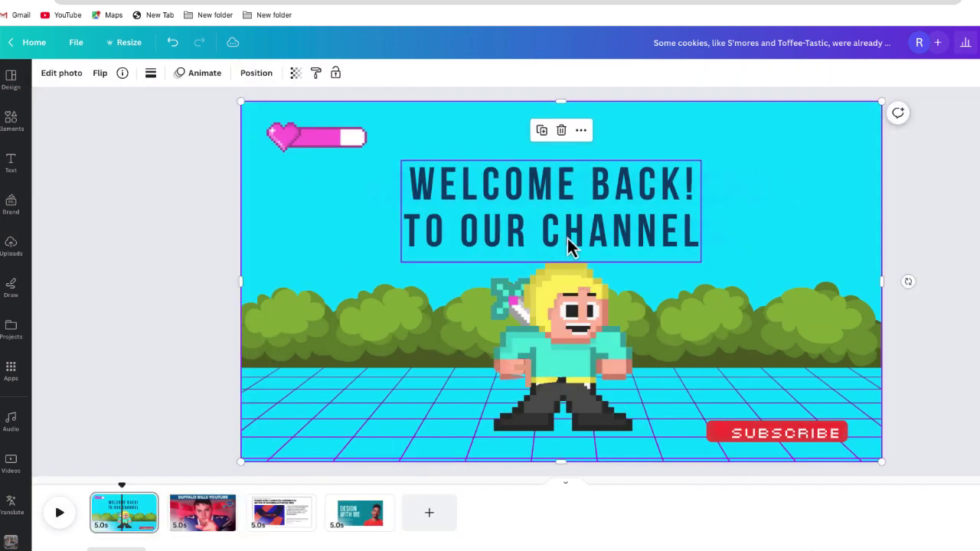
{"action": "left_click", "coordinate": [575, 232]}
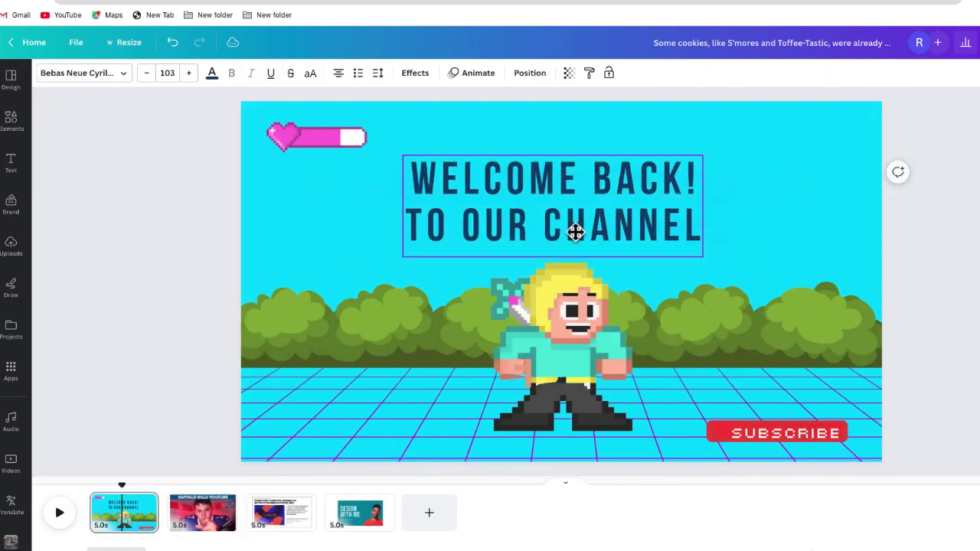
{"action": "left_click", "coordinate": [739, 433]}
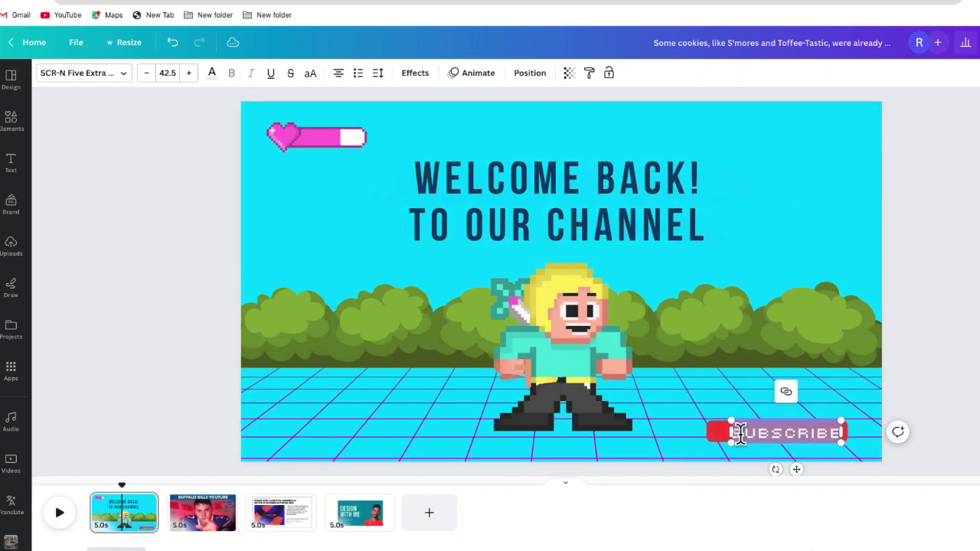
{"action": "left_click", "coordinate": [122, 77]}
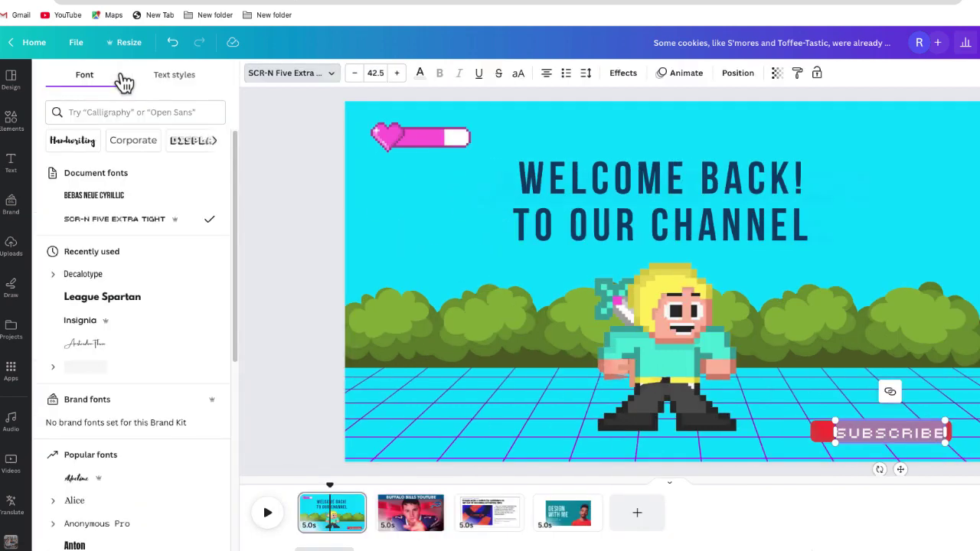
{"action": "left_click", "coordinate": [113, 196]}
{"action": "left_click", "coordinate": [858, 389]}
{"action": "left_click", "coordinate": [810, 431]}
{"action": "left_click", "coordinate": [463, 227]}
{"action": "left_click_drag", "start_coordinate": [463, 227], "coordinate": [694, 227]}
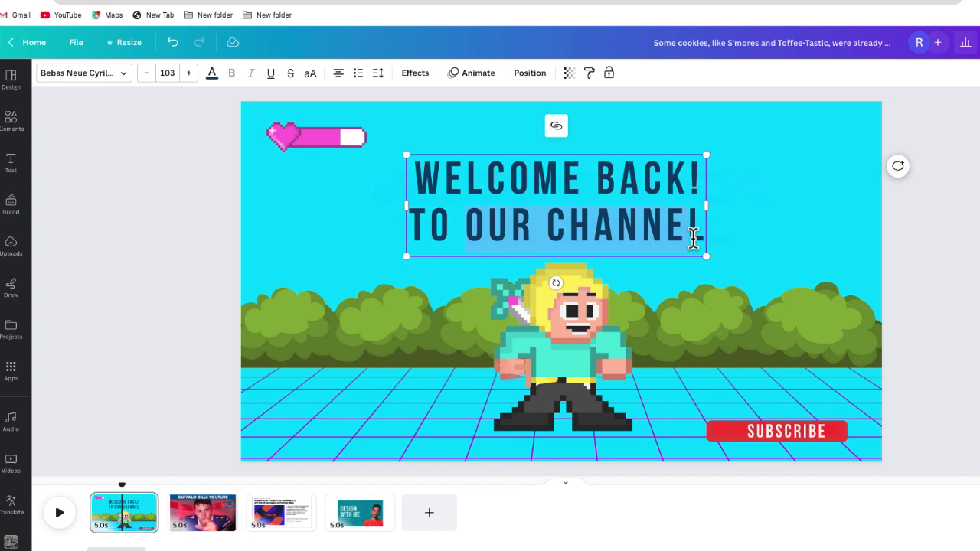
Step: Replace OUR CHANNEL with EDTECH HUSTLE so the title reads WELCOME BACK! TO EDTECH HUSTLE
{"action": "type", "text": "EDTECH HUSTLE"}
{"action": "left_click", "coordinate": [807, 203]}
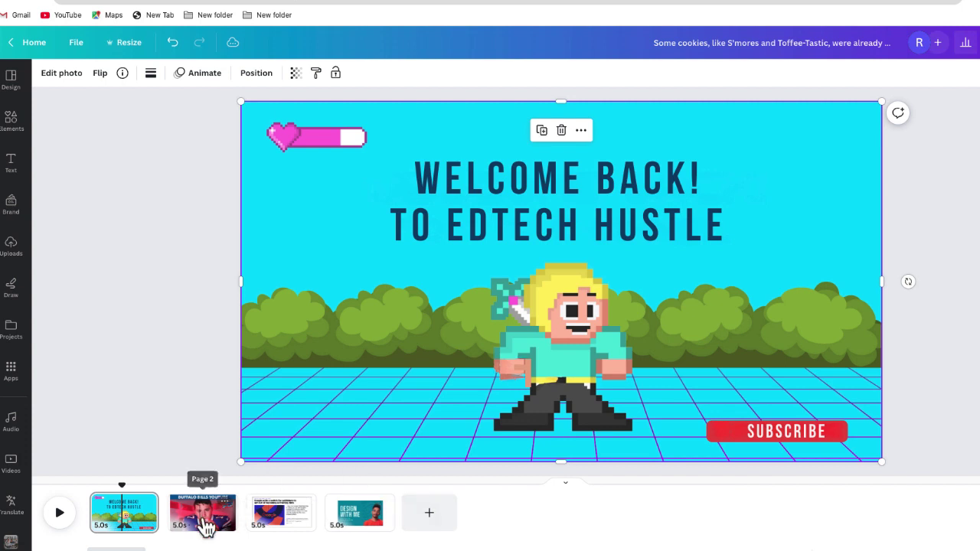
{"action": "left_click", "coordinate": [203, 519]}
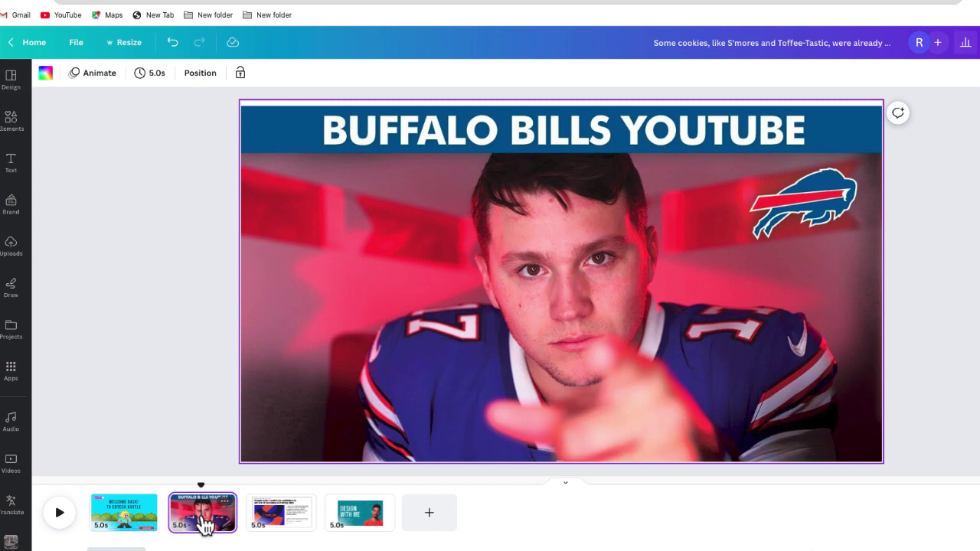
Step: Turn the Buffalo Bills photo's BUFFALO BILLS YOUTUBE title into editable text with Grab Text
{"action": "left_click", "coordinate": [300, 341]}
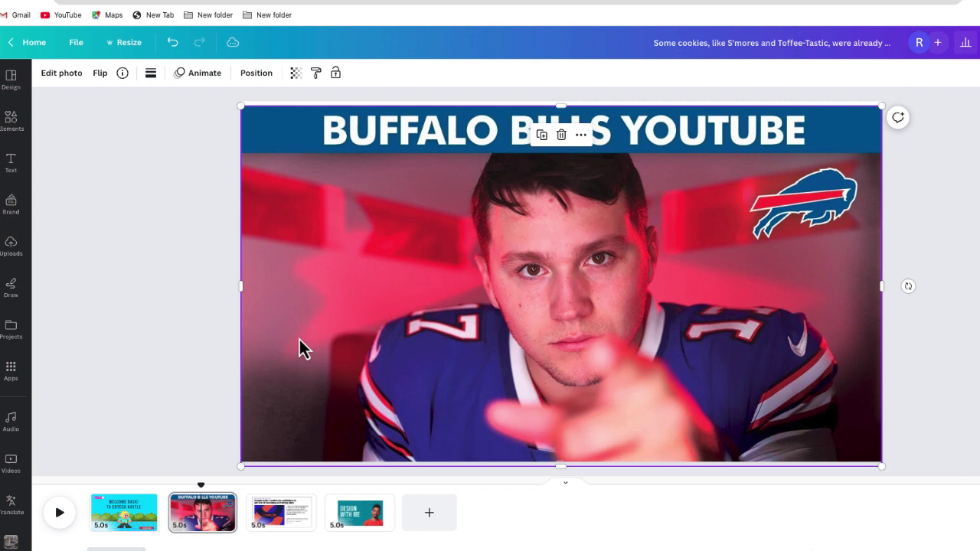
{"action": "left_click", "coordinate": [67, 74]}
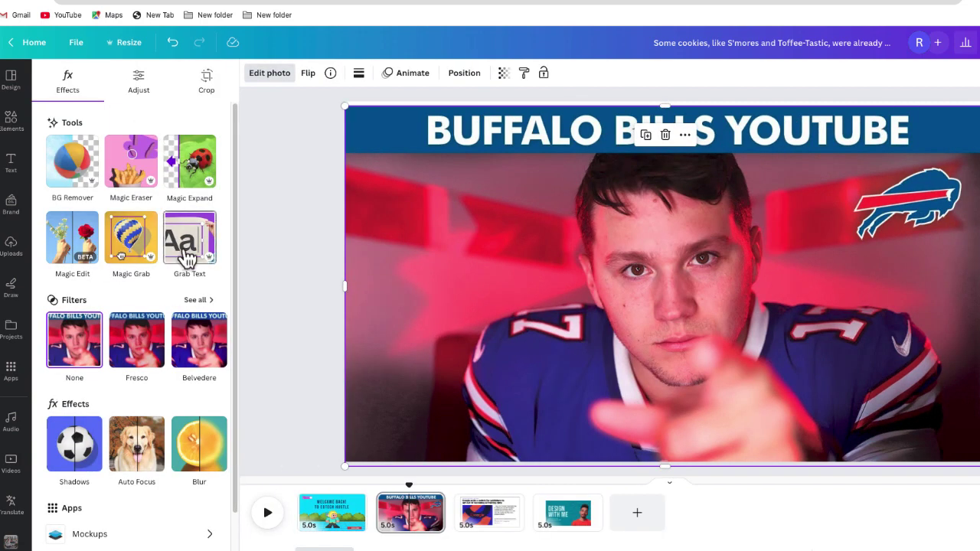
{"action": "left_click", "coordinate": [186, 255]}
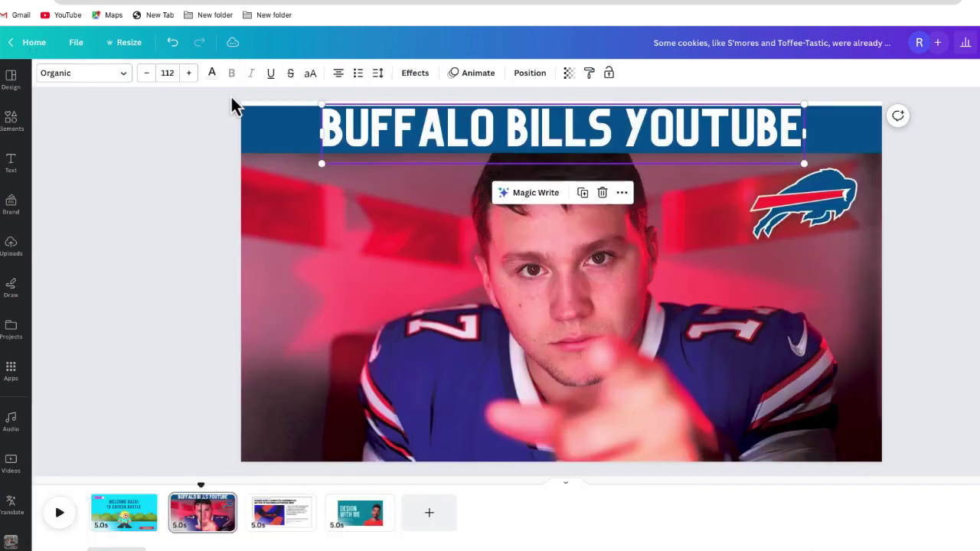
Step: Set the Buffalo Bills title in League Spartan and paste EDTECH HUSTLE! as its wording
{"action": "mouse_move", "coordinate": [392, 145]}
{"action": "left_mouse_down"}
{"action": "mouse_move", "coordinate": [392, 156]}
{"action": "mouse_move", "coordinate": [407, 138]}
{"action": "mouse_move", "coordinate": [396, 135]}
{"action": "mouse_move", "coordinate": [403, 146]}
{"action": "left_mouse_up"}
{"action": "double_click", "coordinate": [400, 133]}
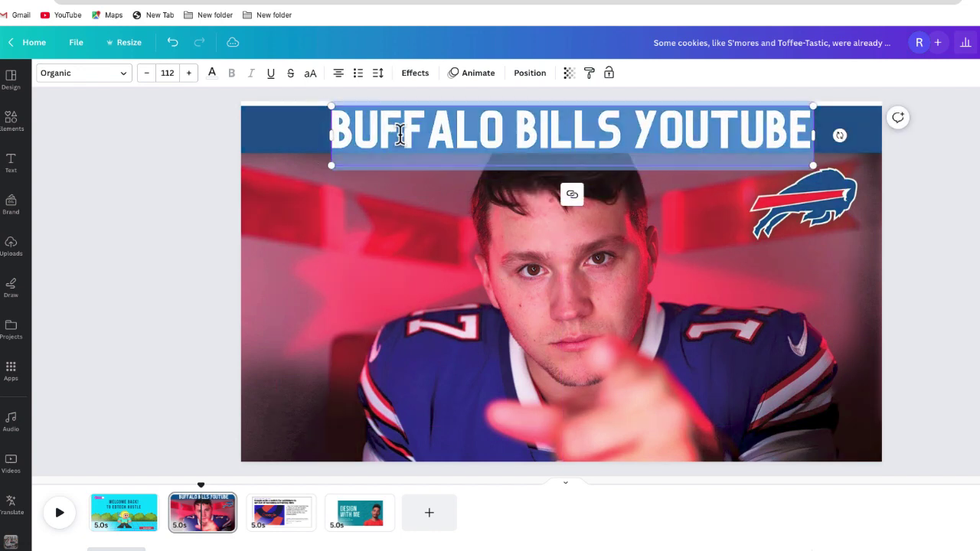
{"action": "left_click", "coordinate": [121, 75]}
{"action": "left_click", "coordinate": [127, 324]}
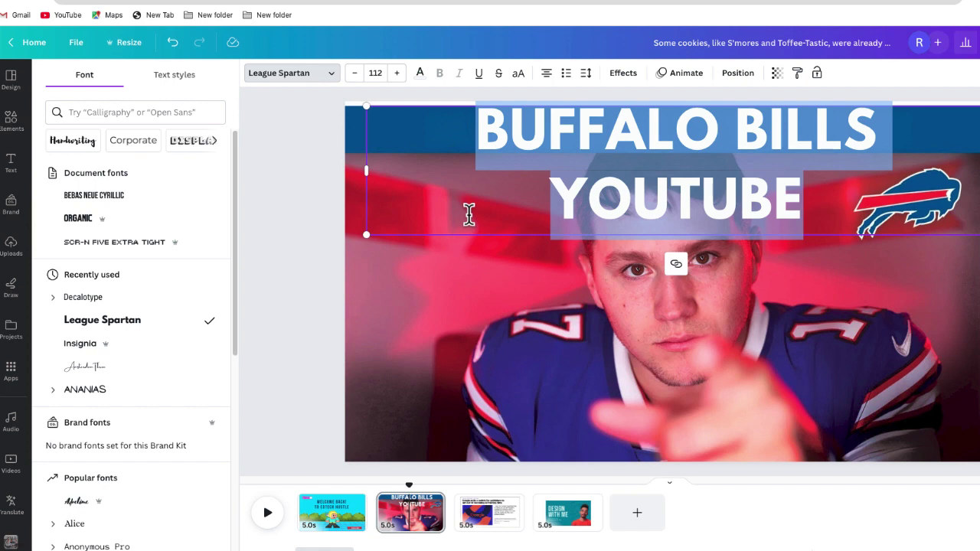
{"action": "type", "text": "EDTECH HUSTLE!"}
Step: Shrink the EDTECH HUSTLE! title to size 96.5 and centre it across the top band
{"action": "left_click", "coordinate": [356, 74]}
{"action": "left_click", "coordinate": [355, 74]}
{"action": "left_click", "coordinate": [355, 73]}
{"action": "left_click", "coordinate": [356, 73]}
{"action": "left_click", "coordinate": [356, 73]}
{"action": "left_click", "coordinate": [356, 74]}
{"action": "left_click", "coordinate": [356, 73]}
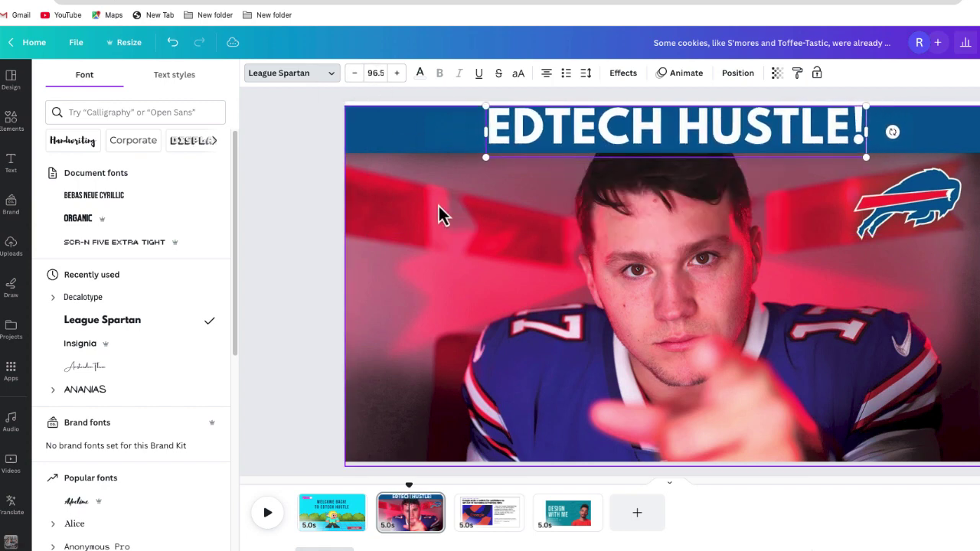
{"action": "left_click", "coordinate": [440, 215]}
{"action": "left_click", "coordinate": [470, 135]}
{"action": "left_click_drag", "start_coordinate": [470, 135], "coordinate": [471, 138]}
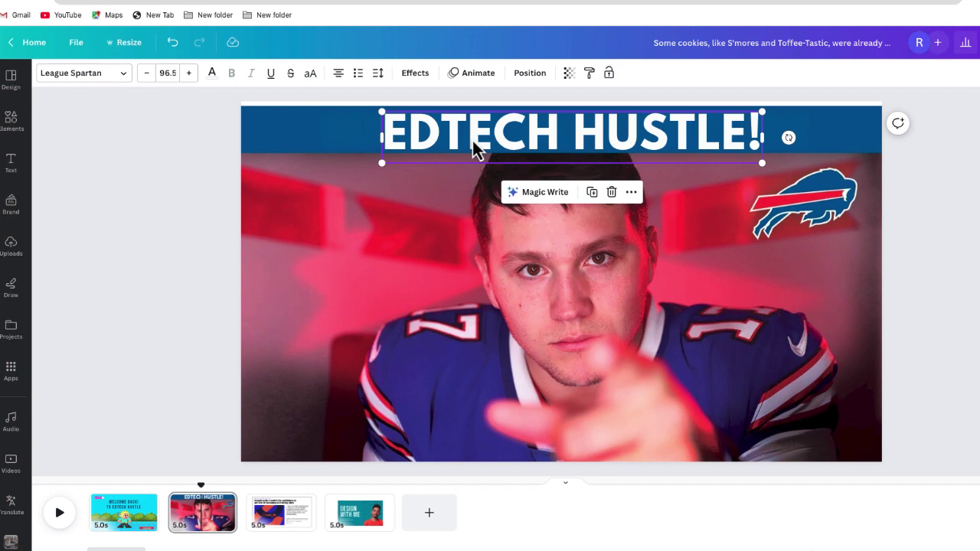
Step: On the third page, extract the Google article screenshot's text with Grab Text
{"action": "left_click", "coordinate": [281, 512]}
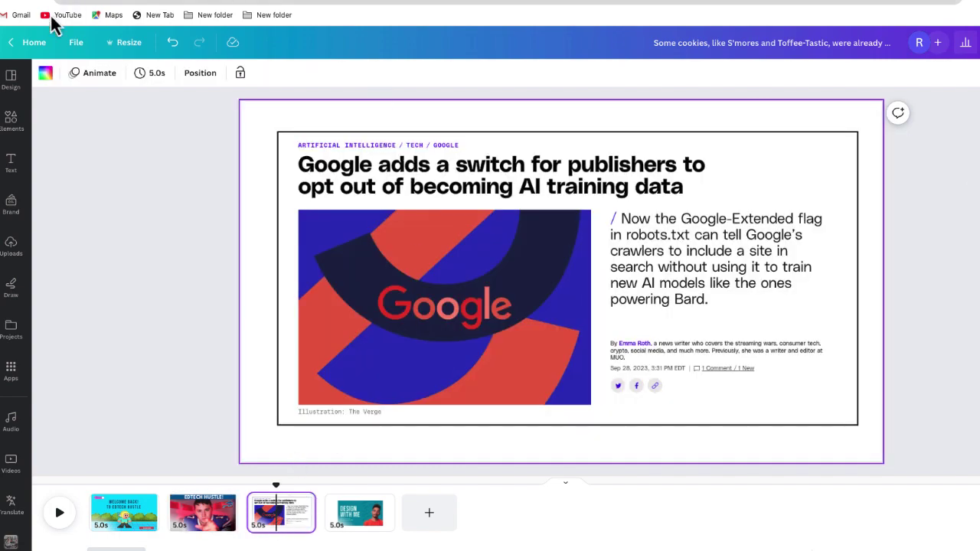
{"action": "left_click", "coordinate": [399, 212]}
{"action": "left_click", "coordinate": [63, 73]}
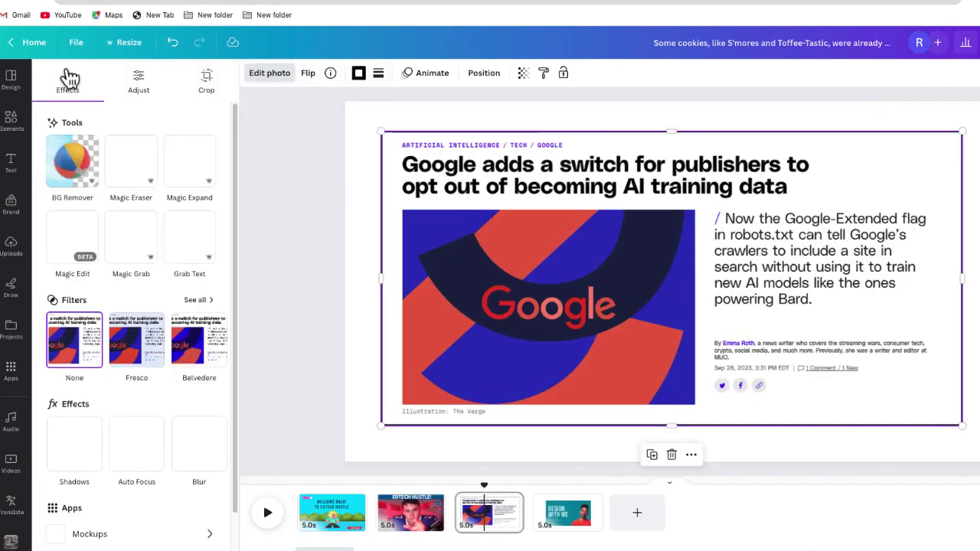
{"action": "left_click", "coordinate": [188, 242]}
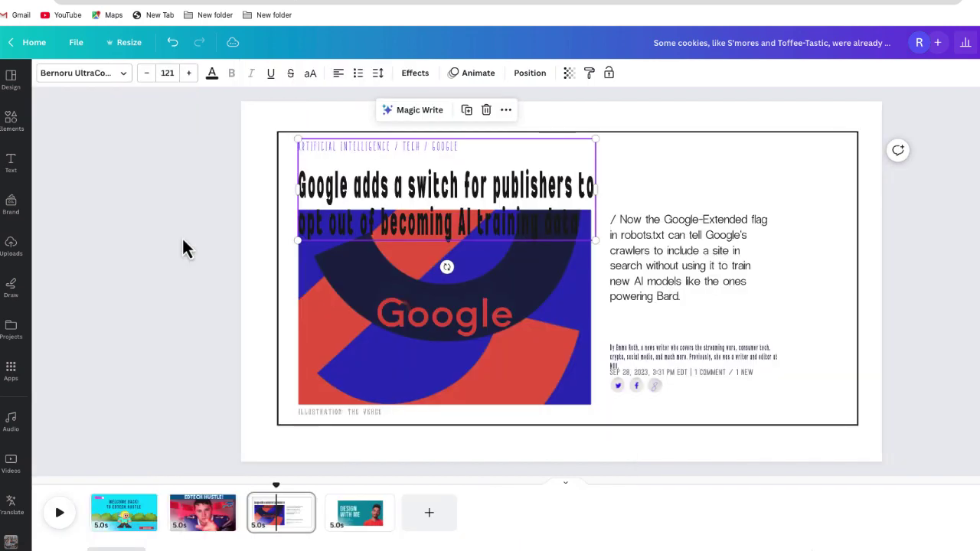
Step: Move the headline slightly up, reposition the Google word, and start editing it
{"action": "left_click_drag", "start_coordinate": [346, 187], "coordinate": [346, 174]}
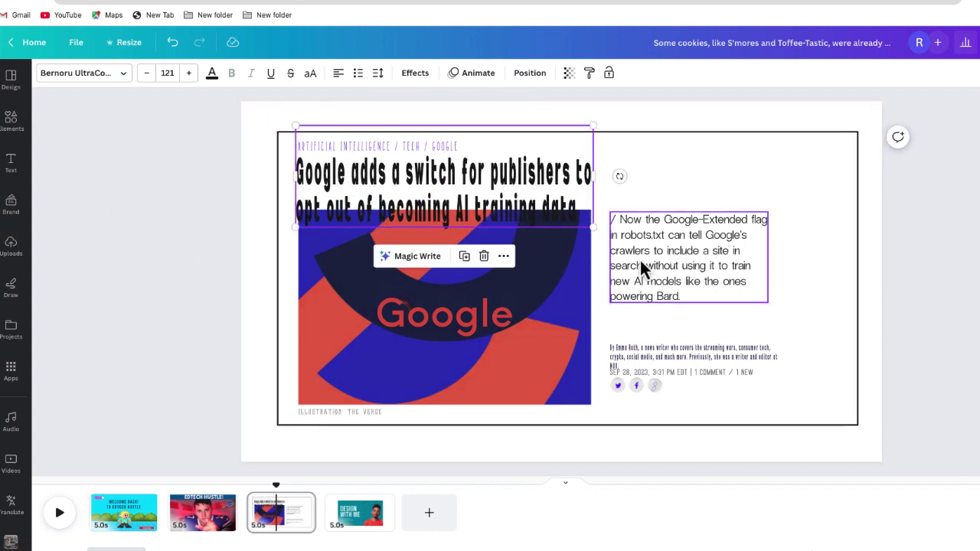
{"action": "left_click_drag", "start_coordinate": [440, 317], "coordinate": [439, 310]}
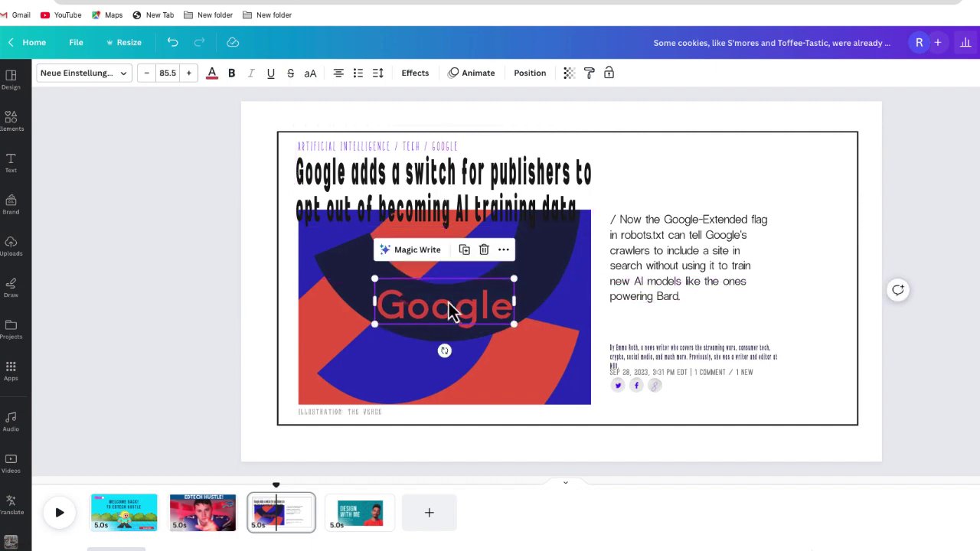
{"action": "double_click", "coordinate": [441, 314]}
{"action": "left_click", "coordinate": [443, 309]}
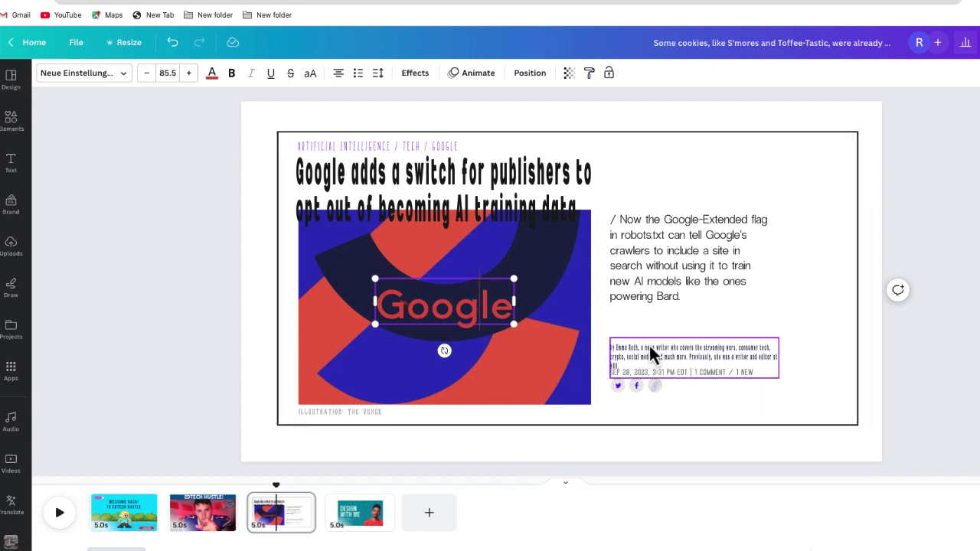
Step: On page 4, make the Design With Me heading and subtitle editable with Grab Text and check placement
{"action": "left_click", "coordinate": [360, 532]}
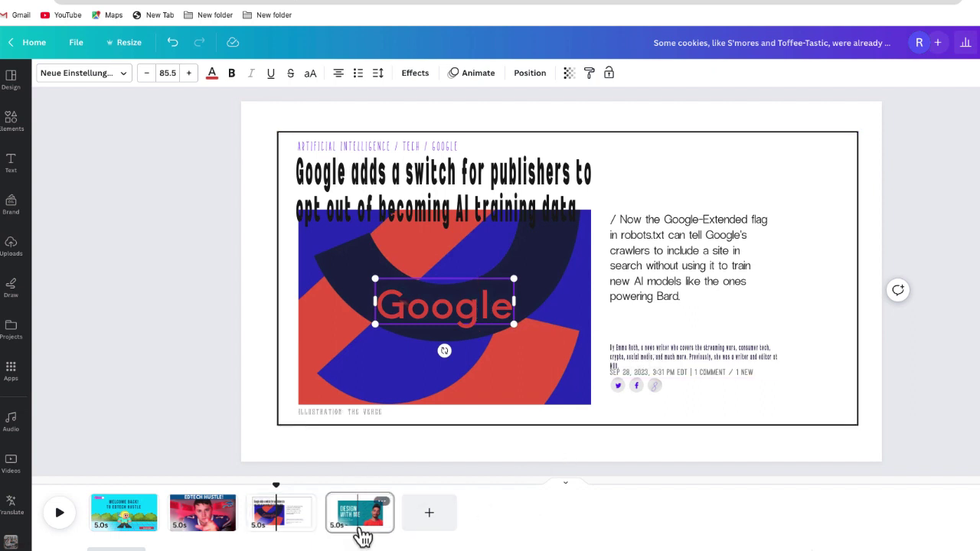
{"action": "left_click", "coordinate": [442, 291]}
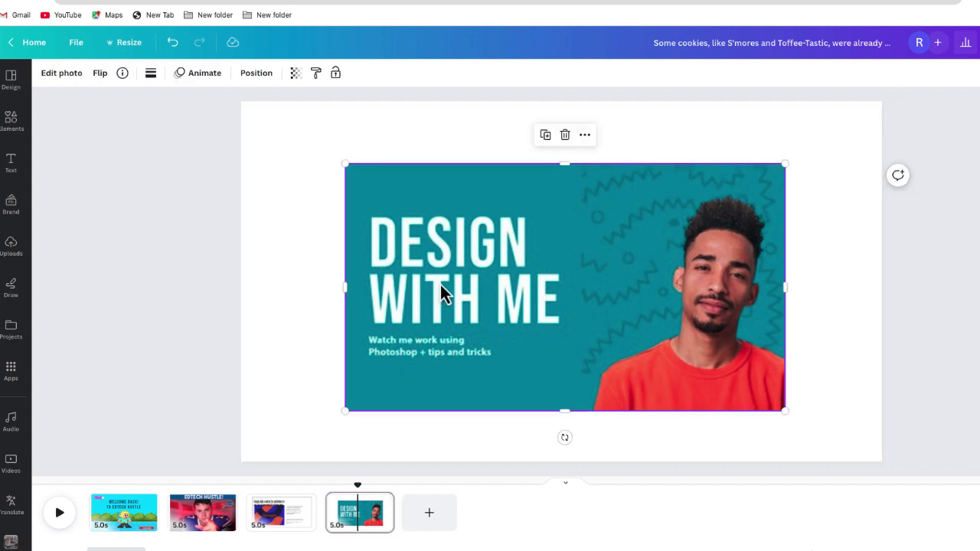
{"action": "left_click", "coordinate": [63, 75]}
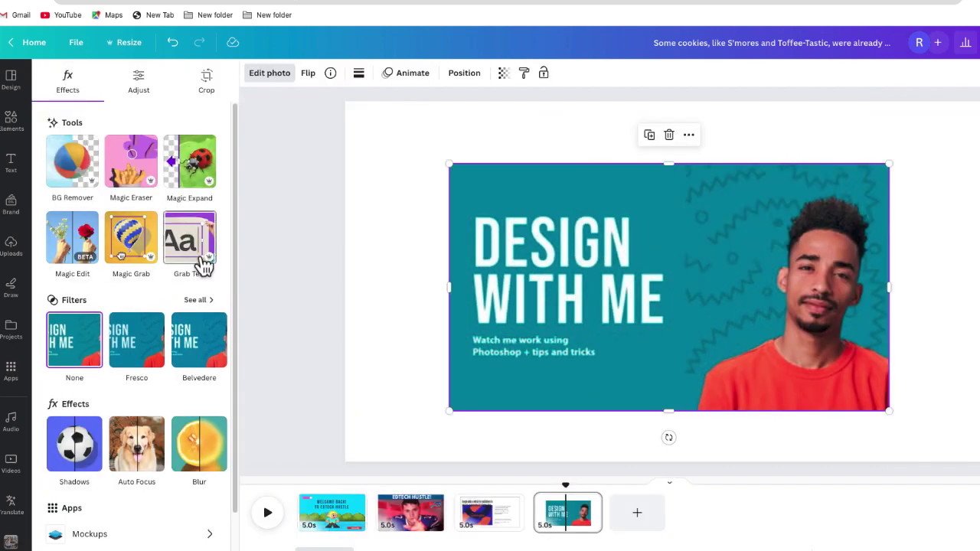
{"action": "left_click", "coordinate": [204, 266]}
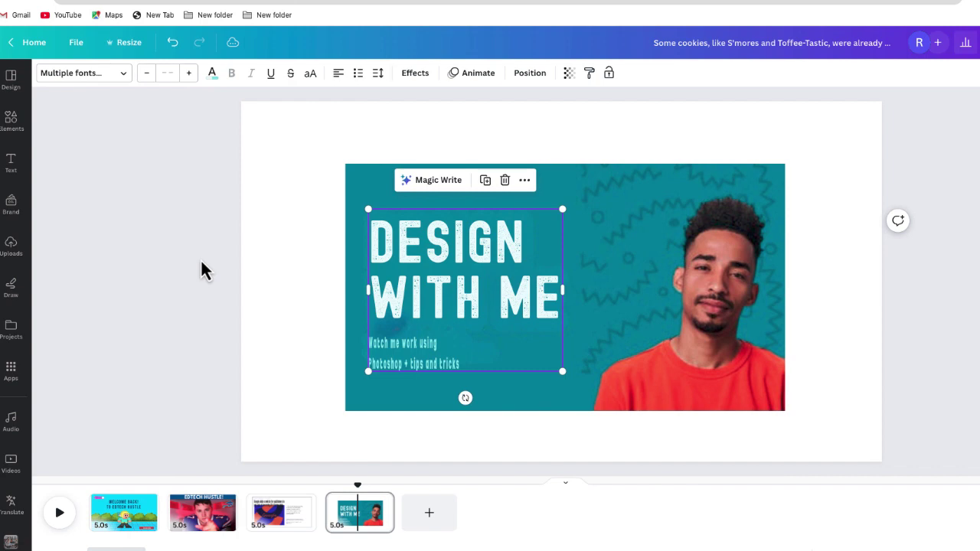
{"action": "mouse_move", "coordinate": [424, 271]}
{"action": "left_mouse_down"}
{"action": "mouse_move", "coordinate": [480, 273]}
{"action": "mouse_move", "coordinate": [425, 269]}
{"action": "left_mouse_up"}
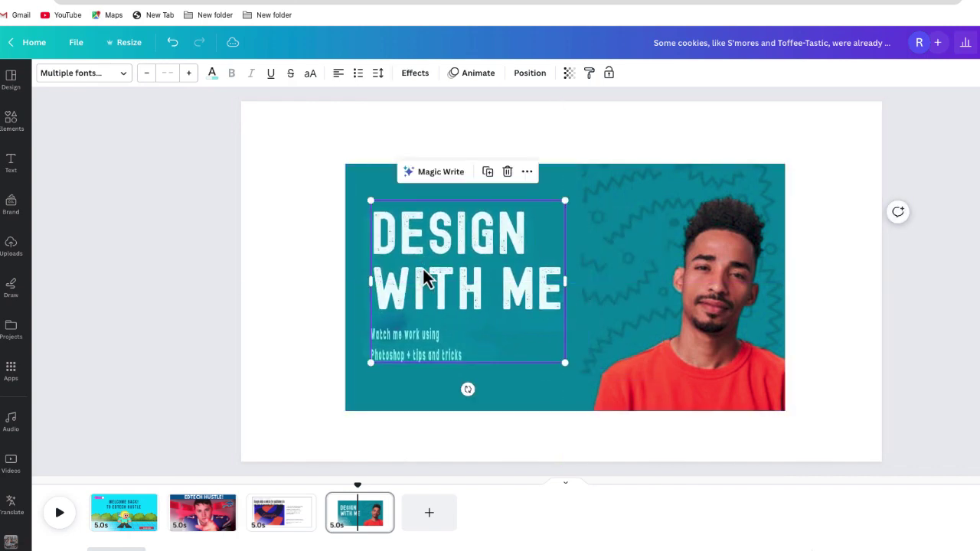